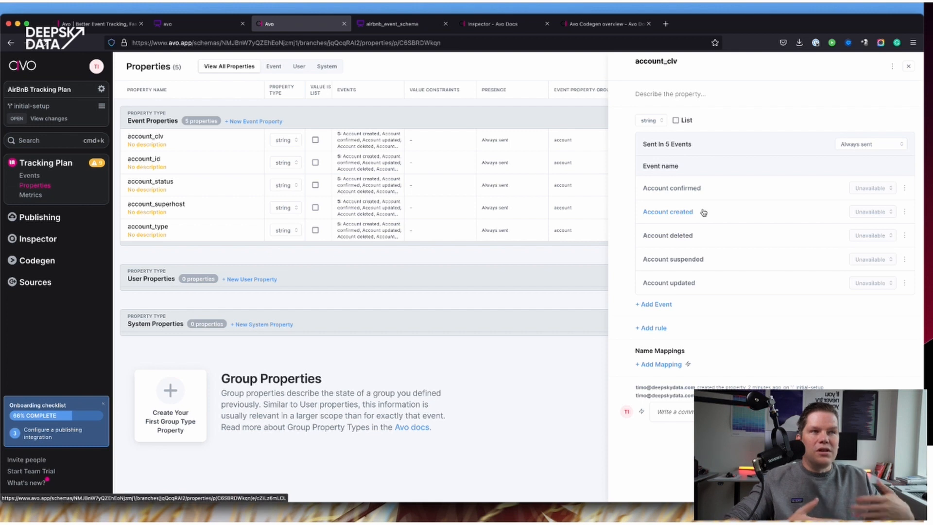
# - Describe the account_clv property as "The current customer lifetime value based on our clv table"
pyautogui.click(671, 95)
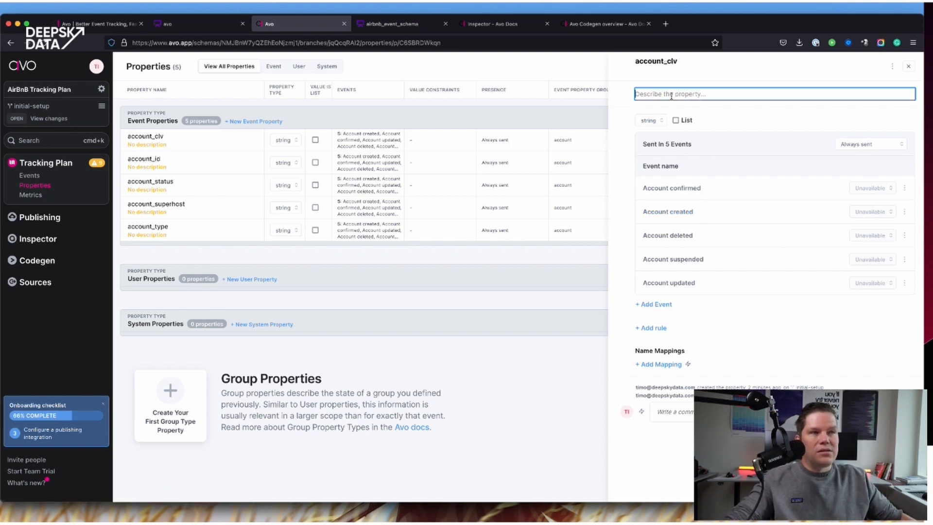
pyautogui.write('The ')
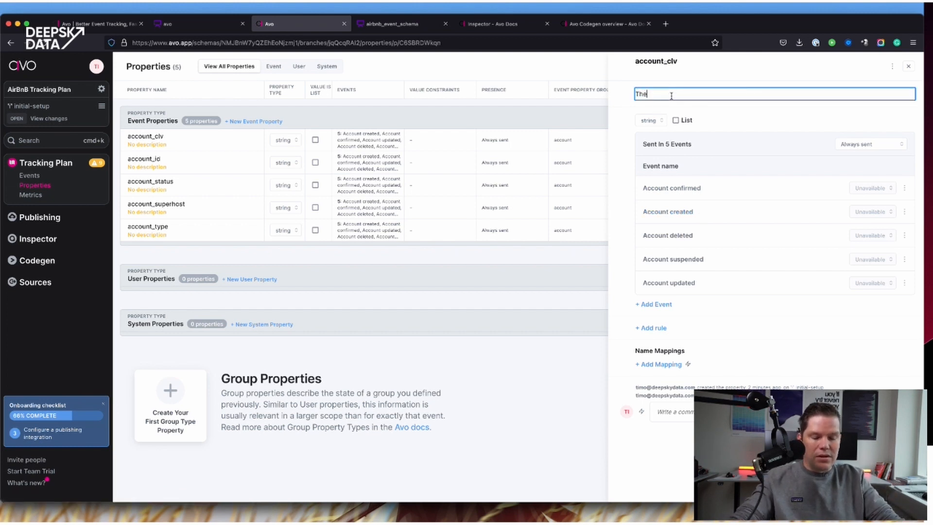
pyautogui.write('current')
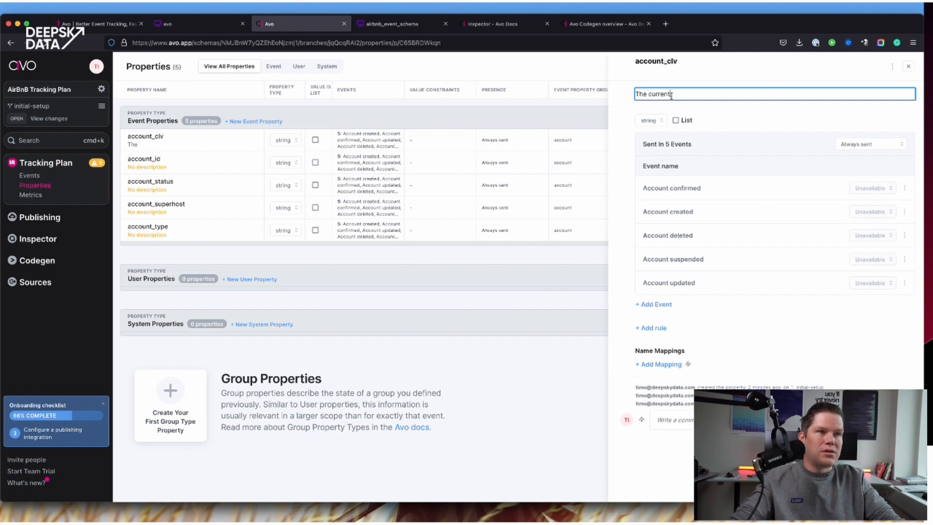
pyautogui.write(' customer')
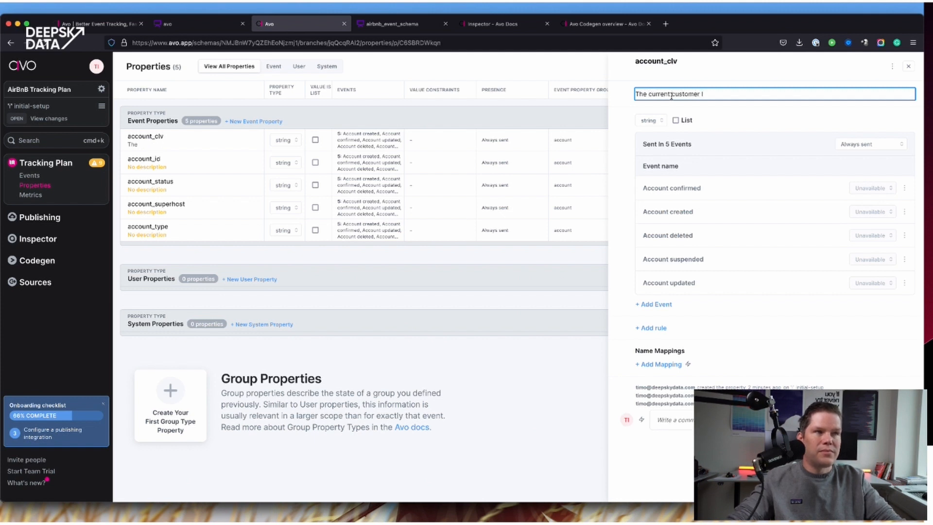
pyautogui.write(' lifetime valu')
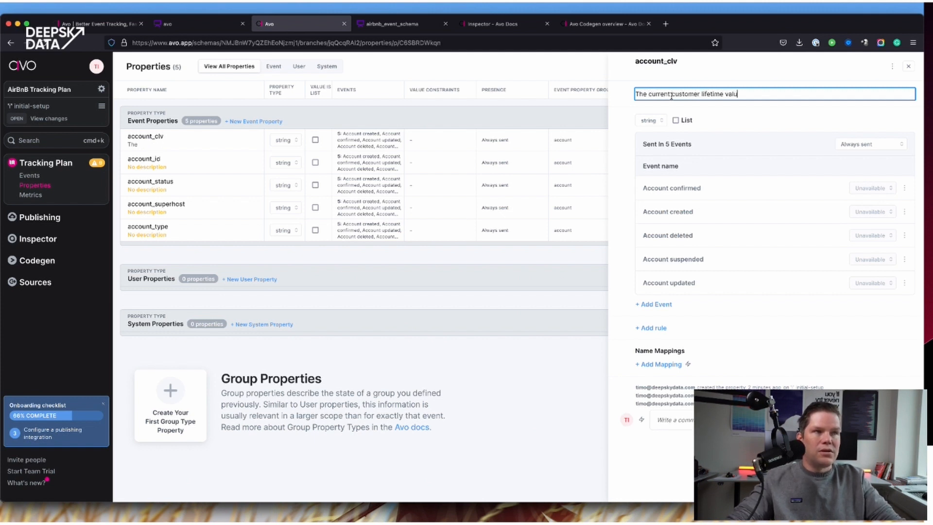
pyautogui.write('e based o')
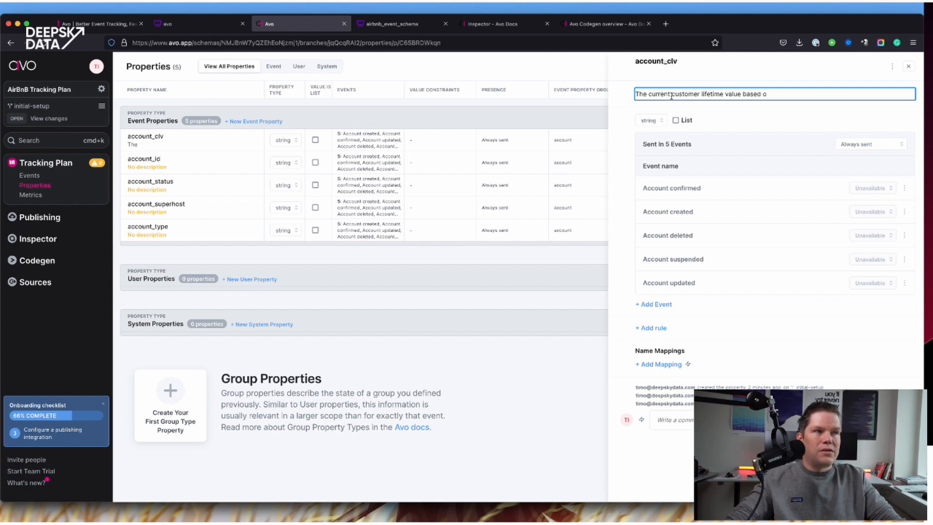
pyautogui.write('n our cl')
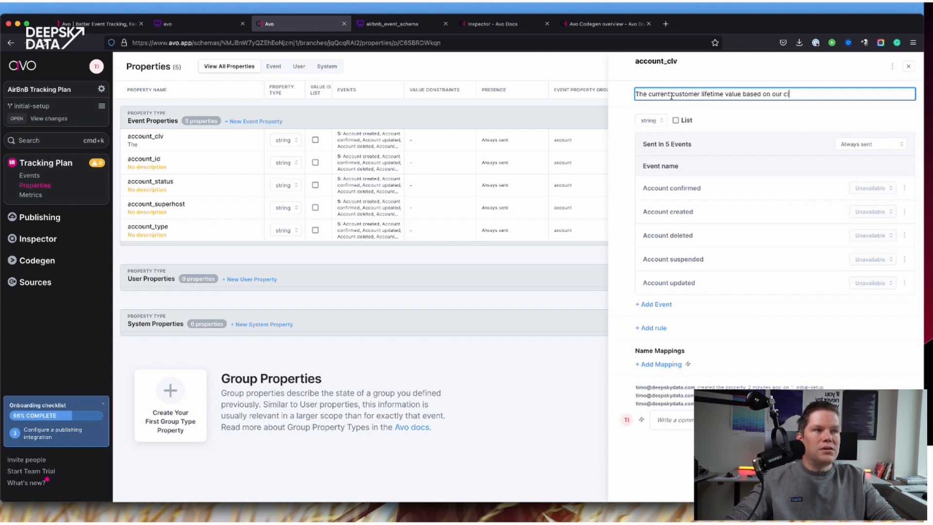
pyautogui.write('v tablke')
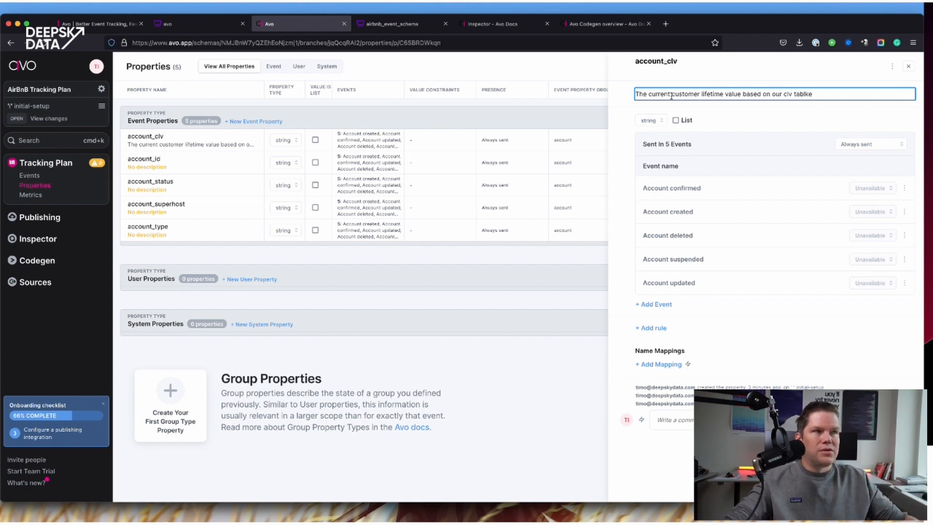
pyautogui.press('BackSpace')
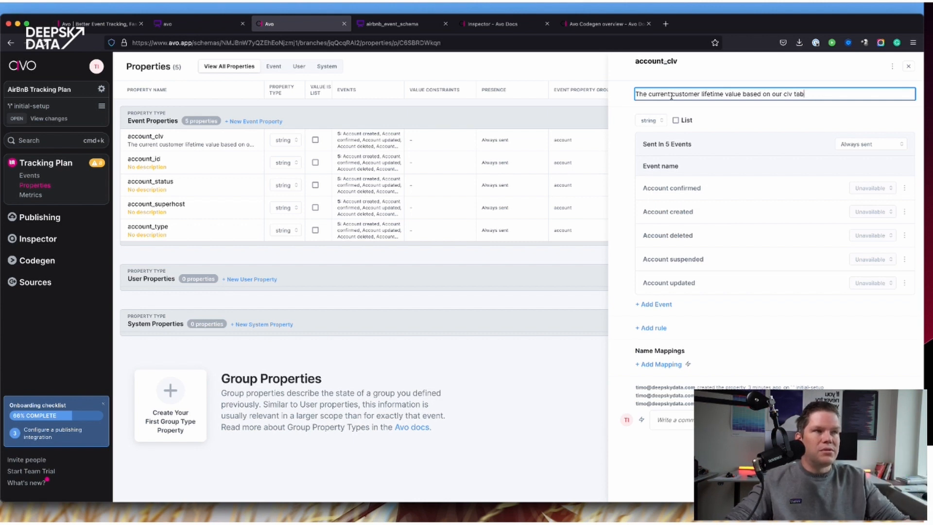
pyautogui.click(759, 120)
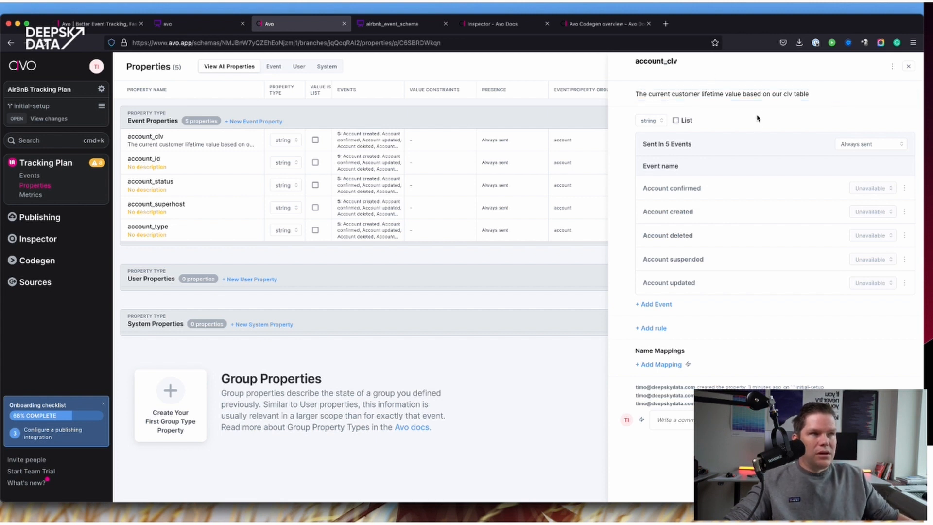
# - Set the account_clv property's data type to float
pyautogui.click(652, 121)
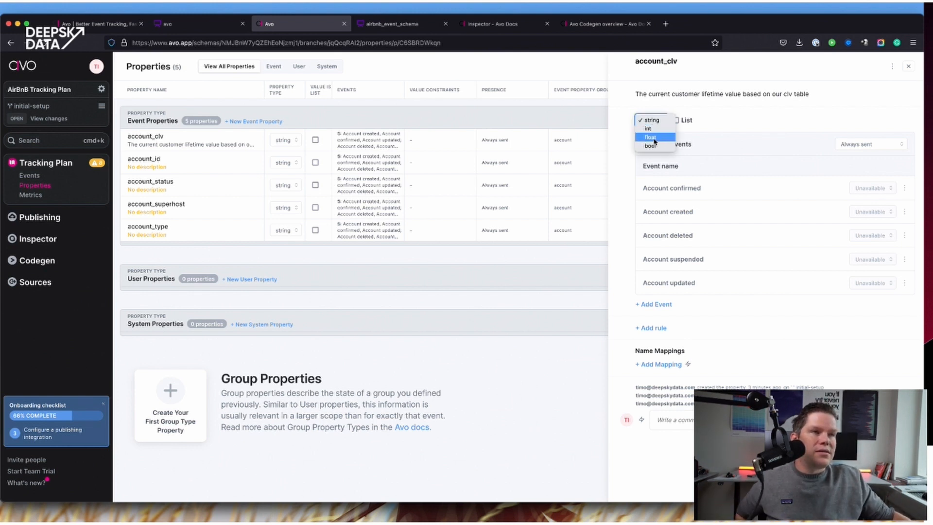
pyautogui.click(651, 138)
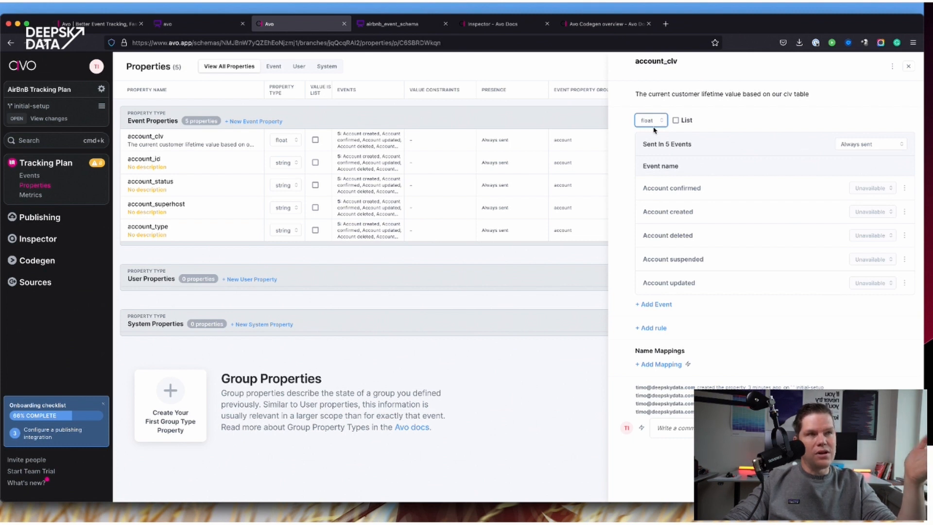
pyautogui.click(653, 125)
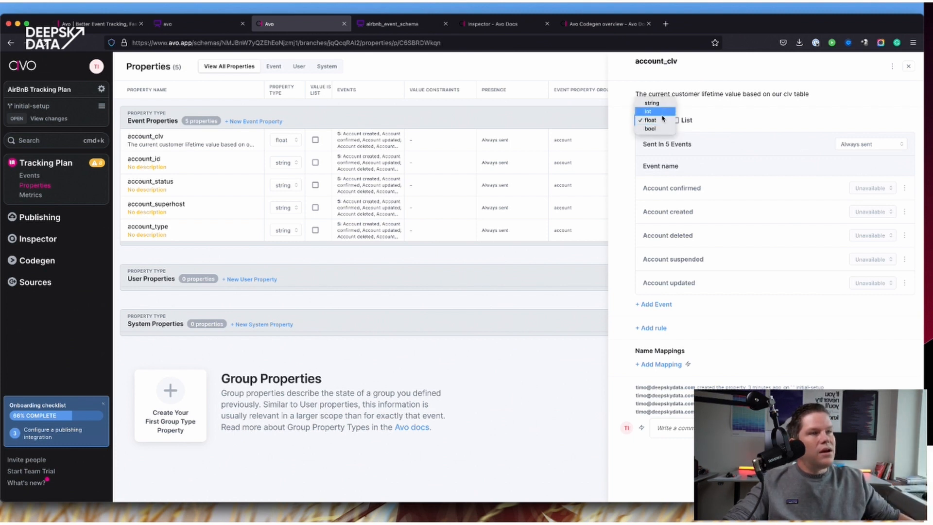
pyautogui.click(739, 113)
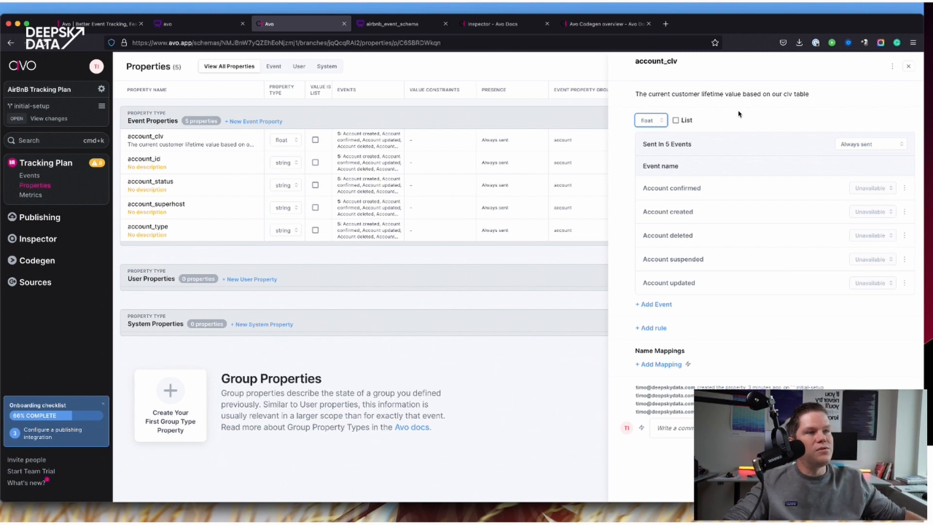
pyautogui.click(746, 116)
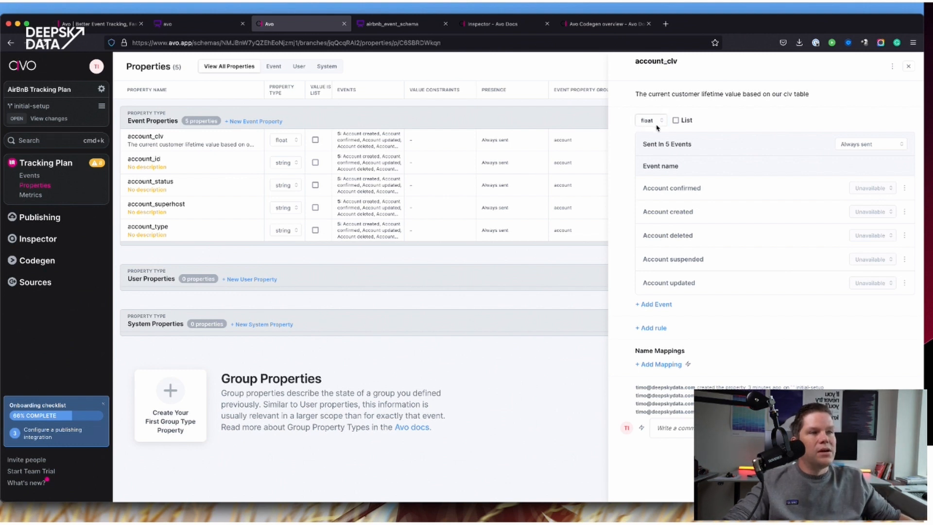
# - Set the presence of account_clv across its events to Sometimes sent
pyautogui.click(876, 145)
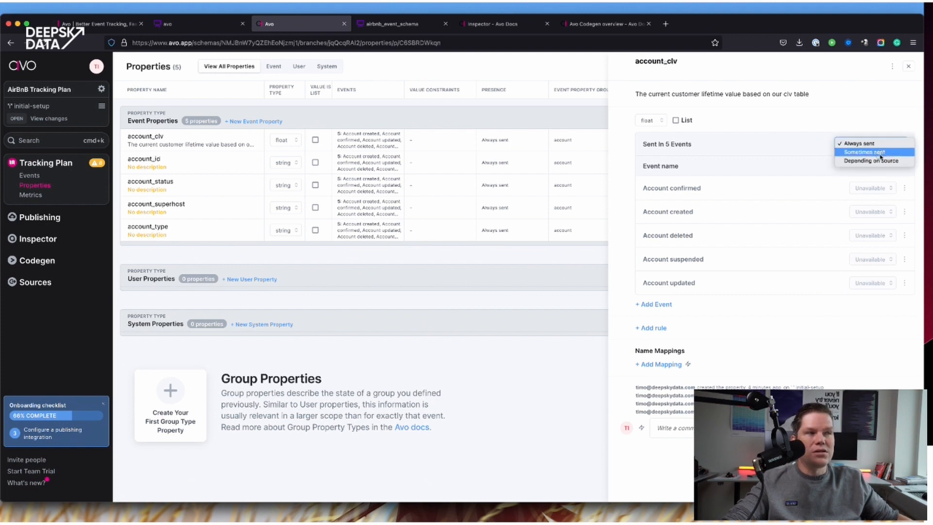
pyautogui.click(881, 153)
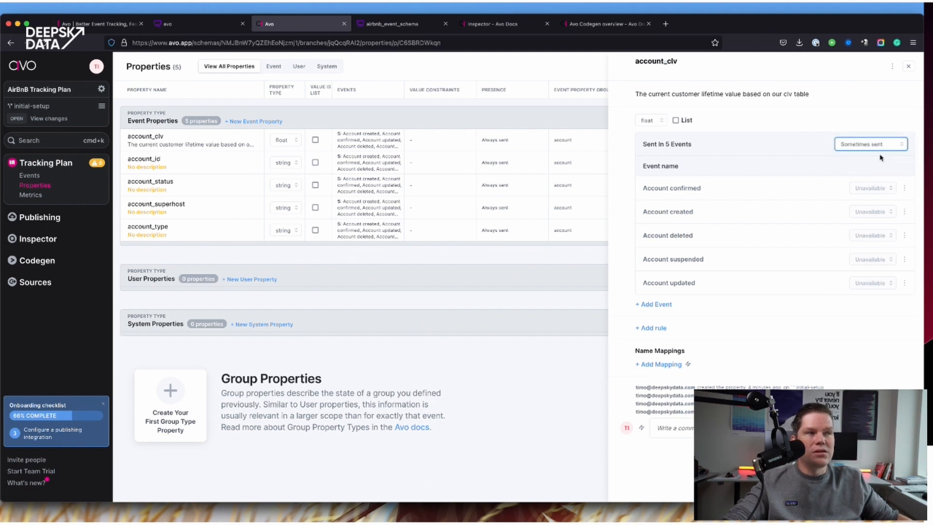
pyautogui.click(847, 149)
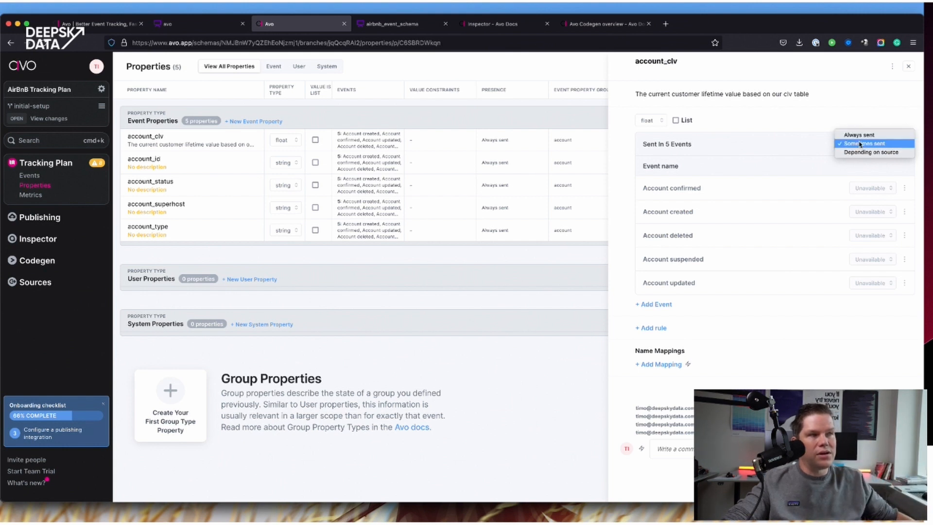
pyautogui.click(874, 170)
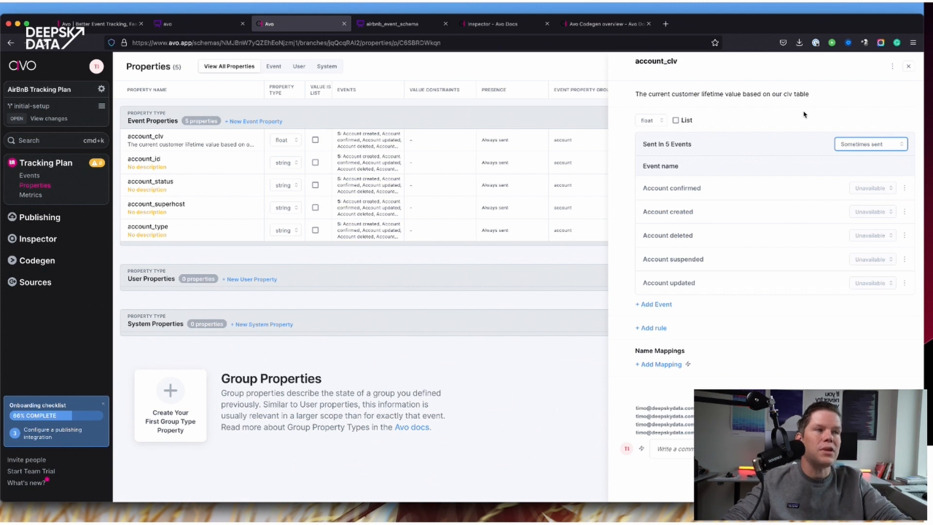
pyautogui.click(838, 141)
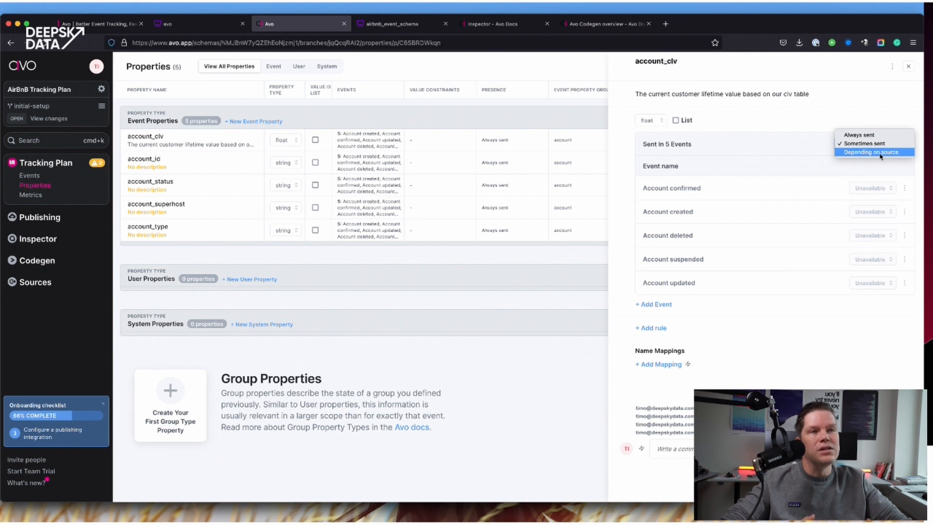
pyautogui.click(822, 109)
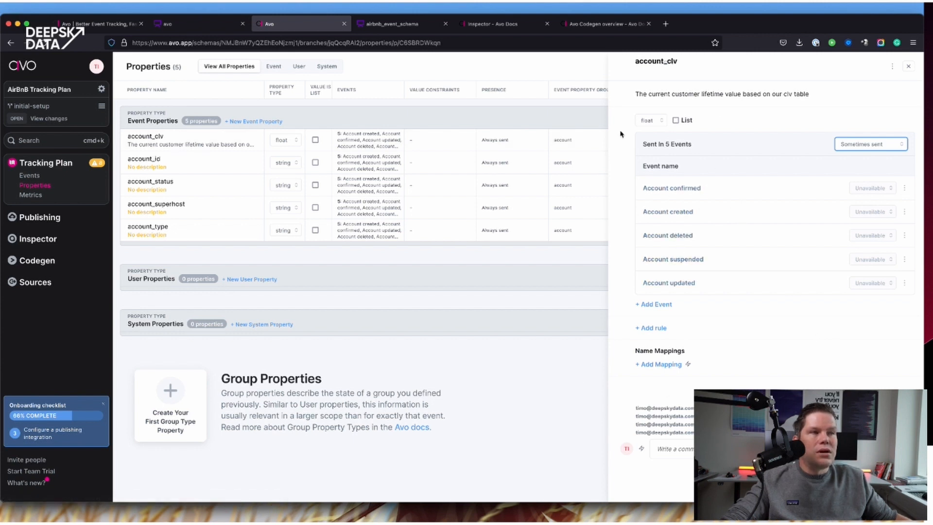
# - Open the account_status property and describe it as "The status of the account. Showing if the account is still in use."
pyautogui.click(183, 192)
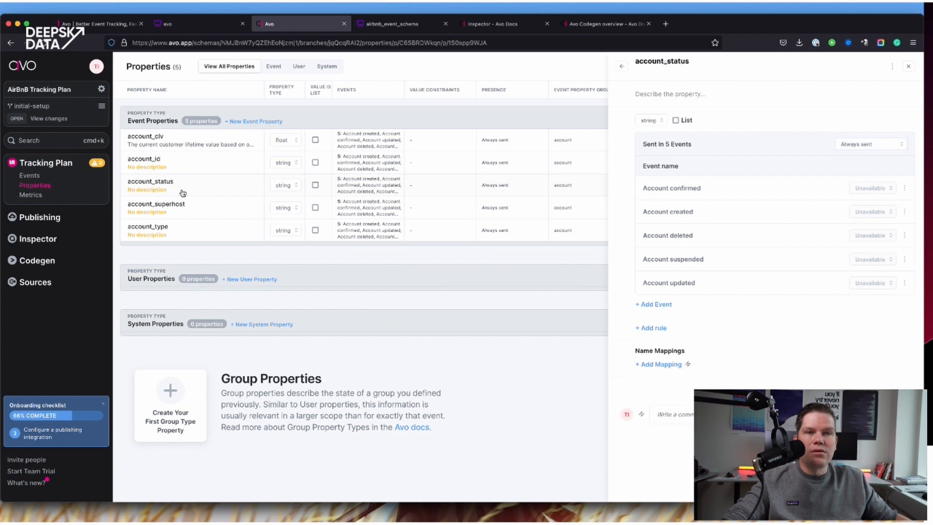
pyautogui.click(665, 95)
pyautogui.write('The status')
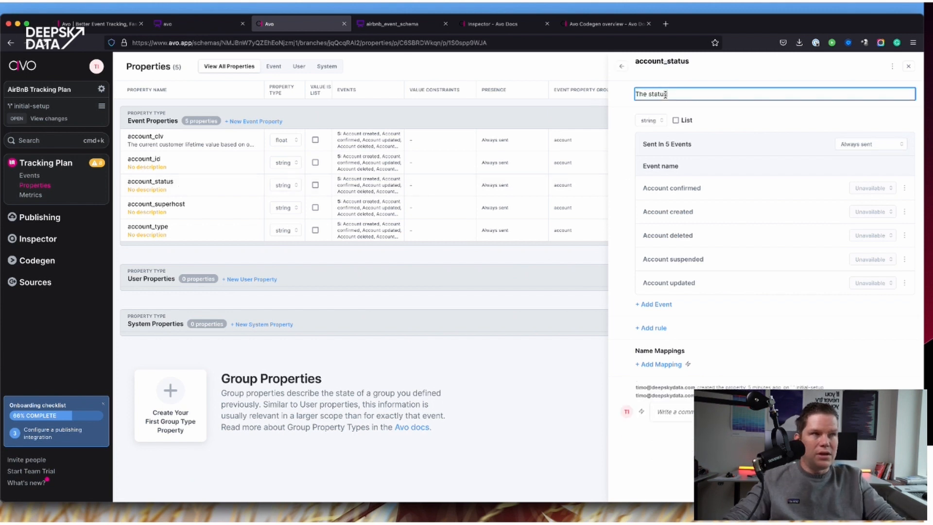
pyautogui.write(' of the acco')
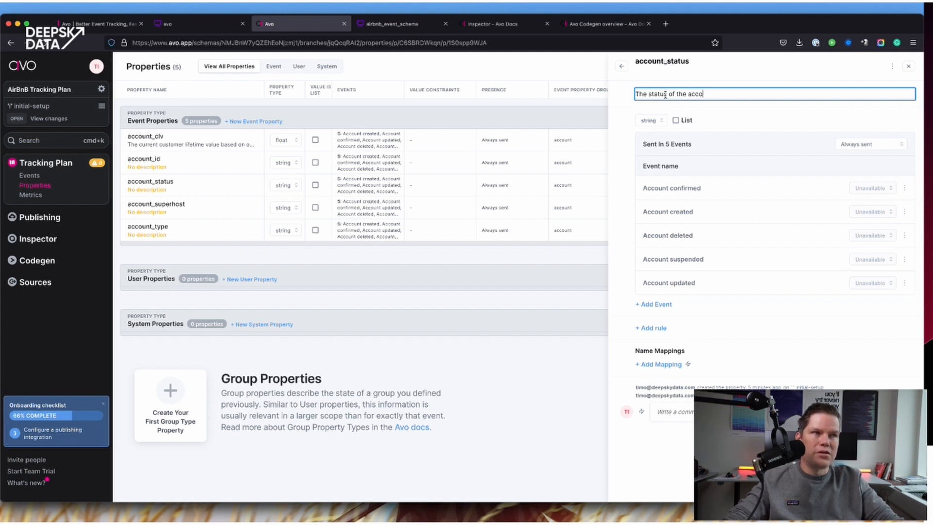
pyautogui.write('iuntunt. ')
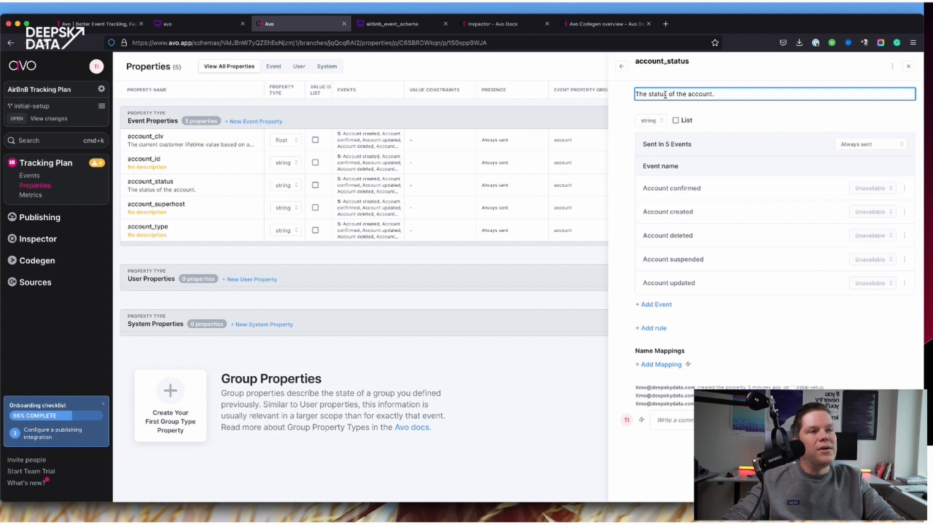
pyautogui.write('Showing')
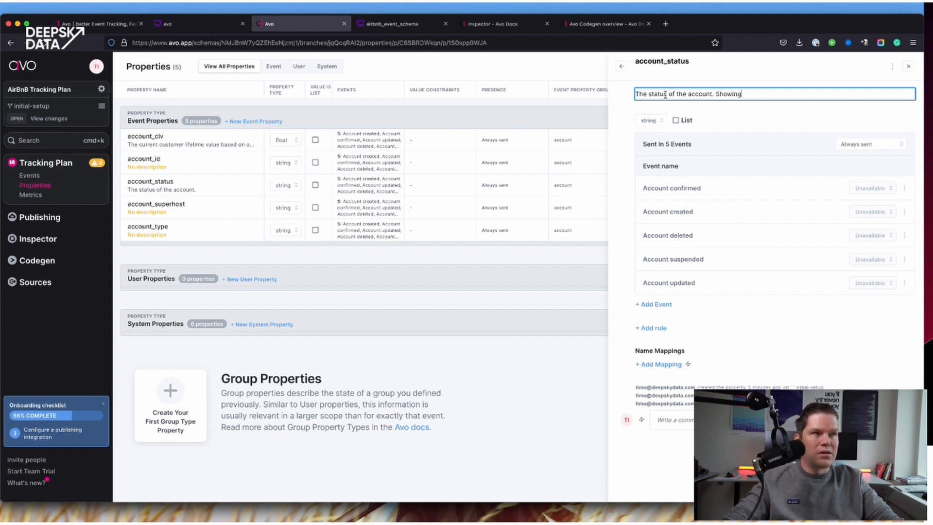
pyautogui.write(' if the acco')
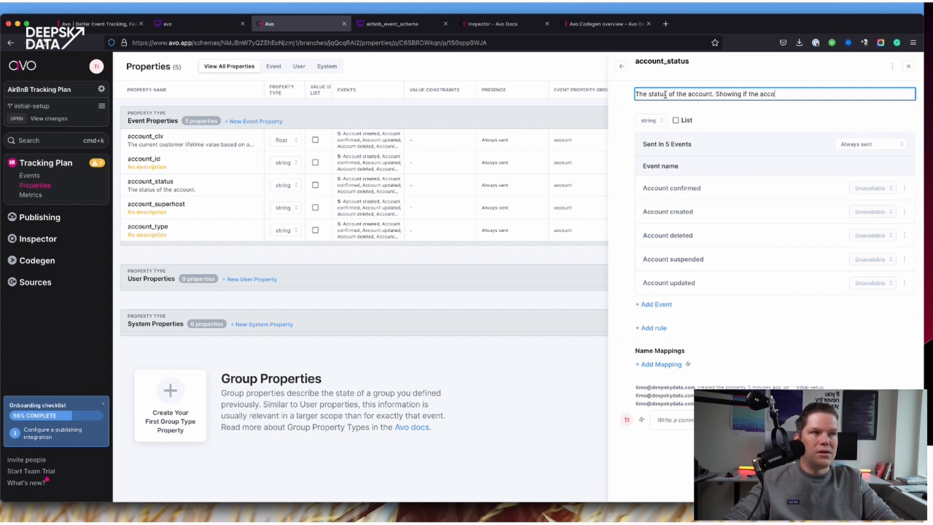
pyautogui.write('unt is still')
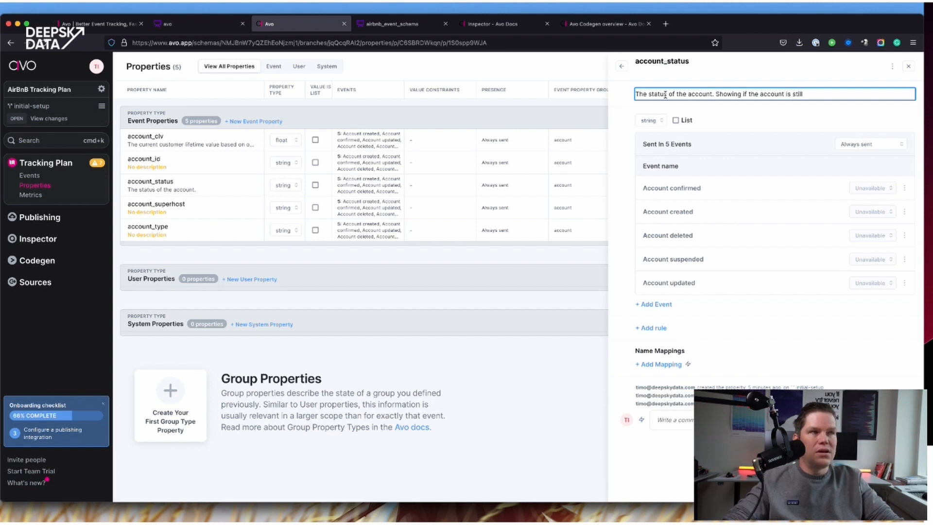
pyautogui.write(' inus')
pyautogui.press('BackSpace')
pyautogui.press('BackSpace')
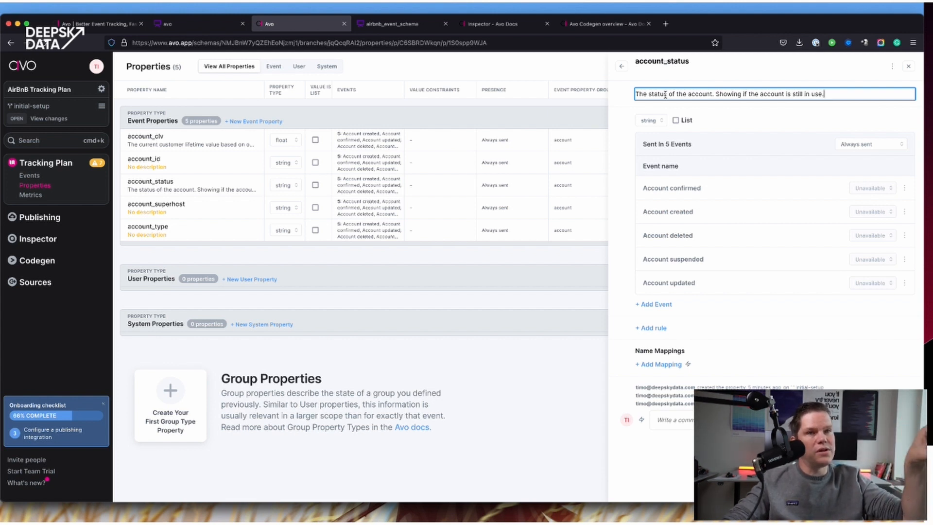
pyautogui.click(713, 121)
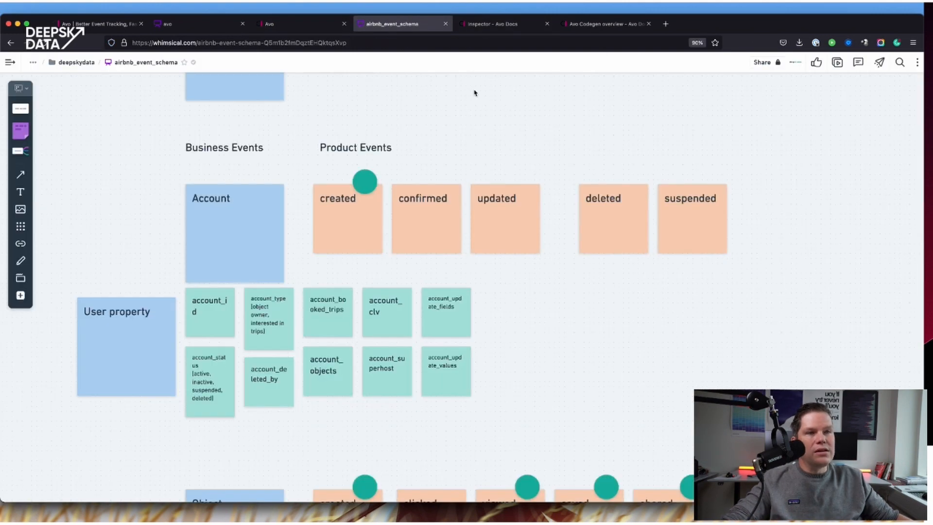
# - Switch to the airbnb_event_schema board in Whimsical, examine the values listed on the account_status note, and return to Avo
pyautogui.click(387, 24)
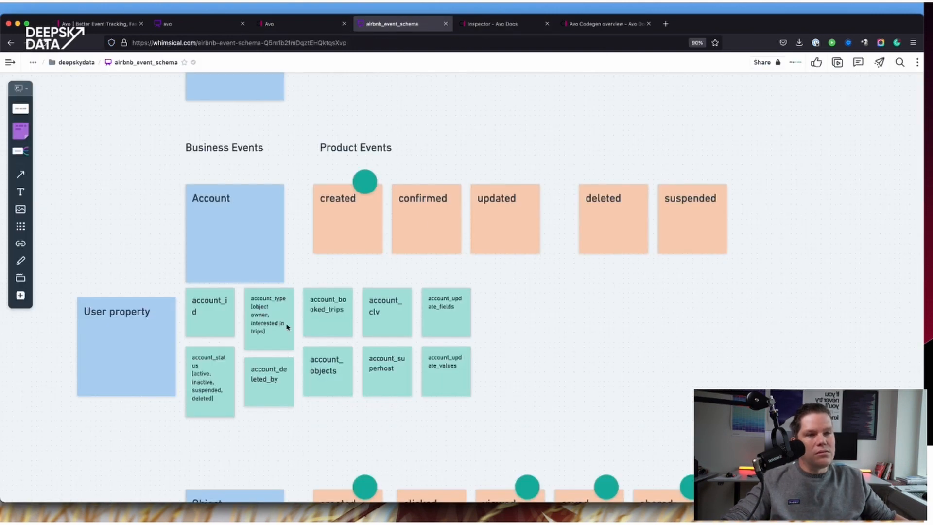
pyautogui.click(211, 386)
pyautogui.moveTo(193, 373); pyautogui.dragTo(213, 398)
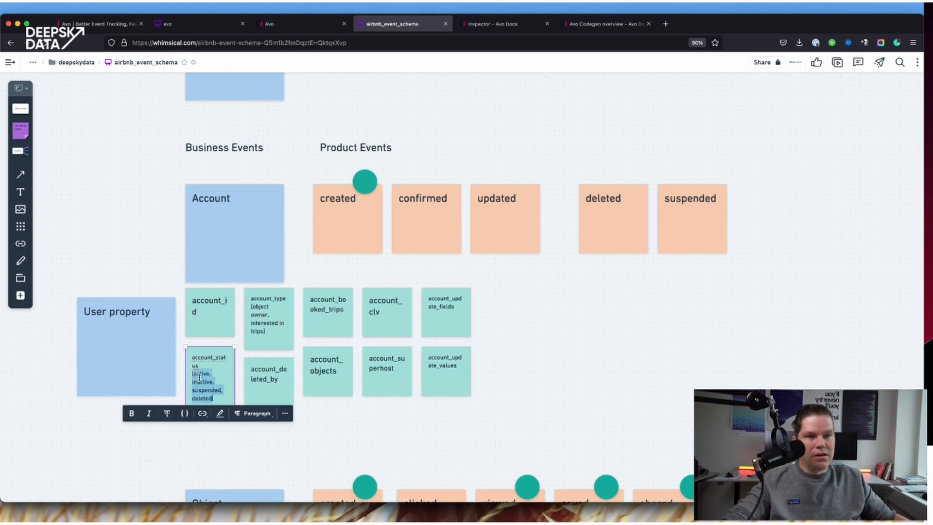
pyautogui.doubleClick(199, 377)
pyautogui.doubleClick(200, 382)
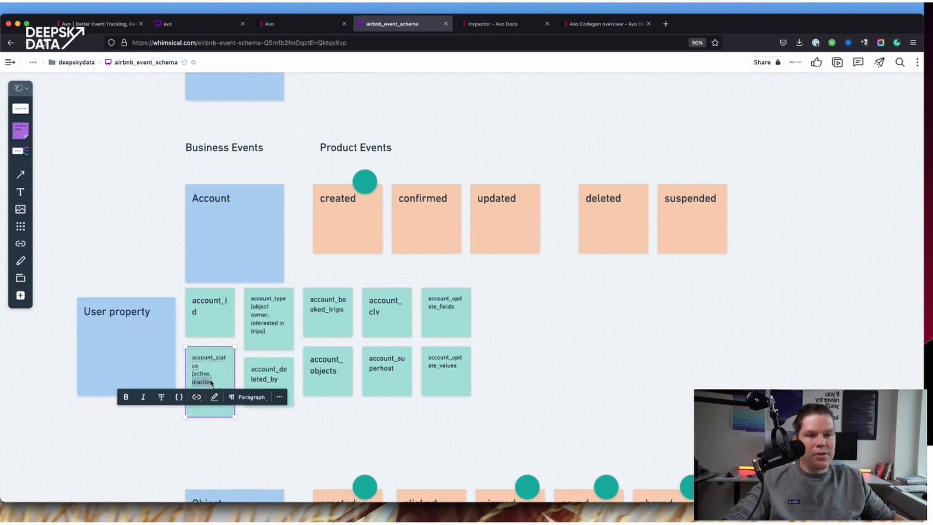
pyautogui.click(211, 383)
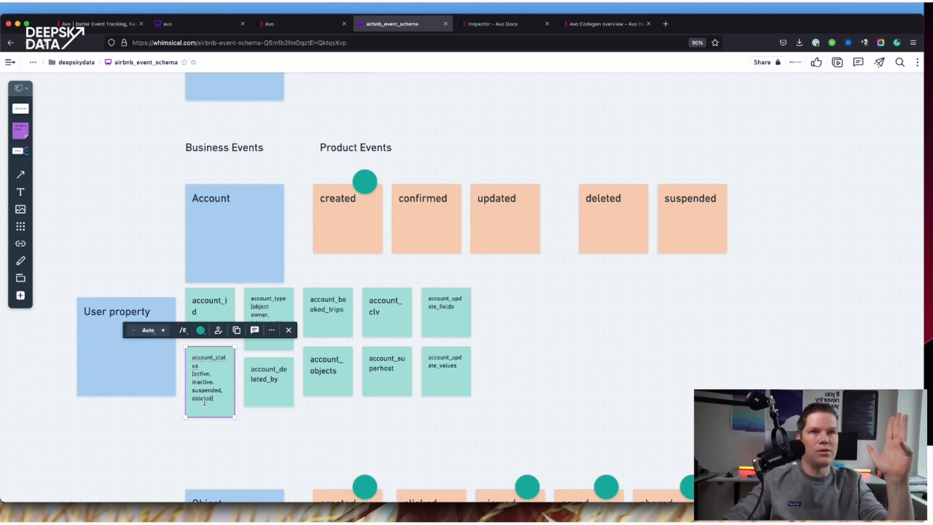
pyautogui.click(305, 22)
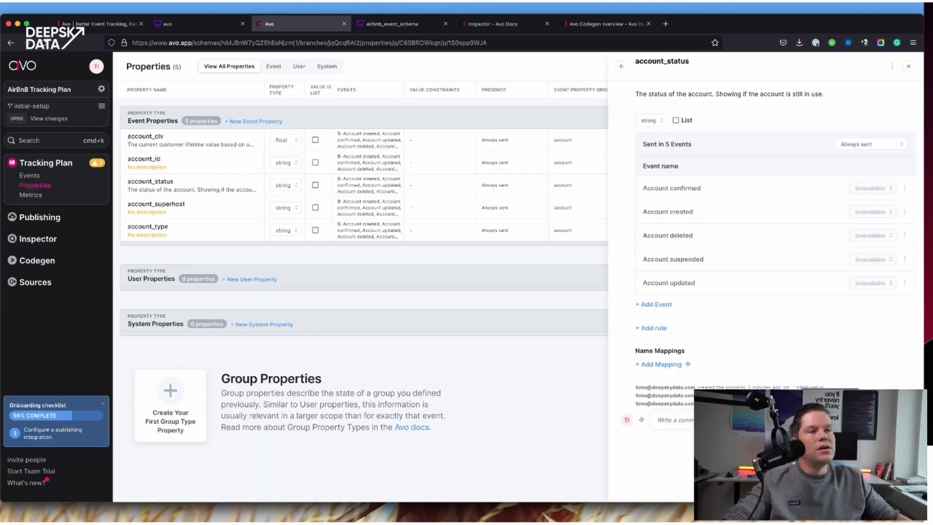
pyautogui.click(860, 143)
pyautogui.click(862, 144)
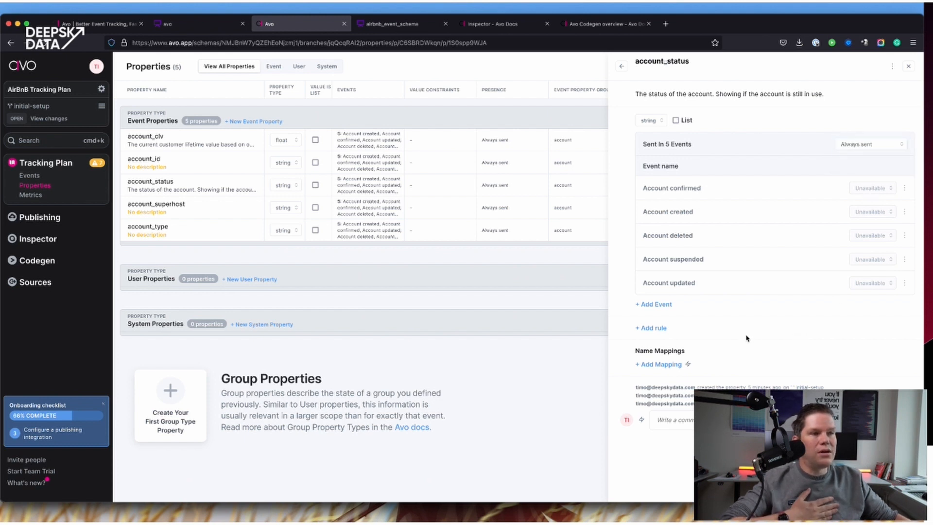
# - Add a rule to account_status that restricts its allowed values to active, inactive, suspended and deleted
pyautogui.click(654, 329)
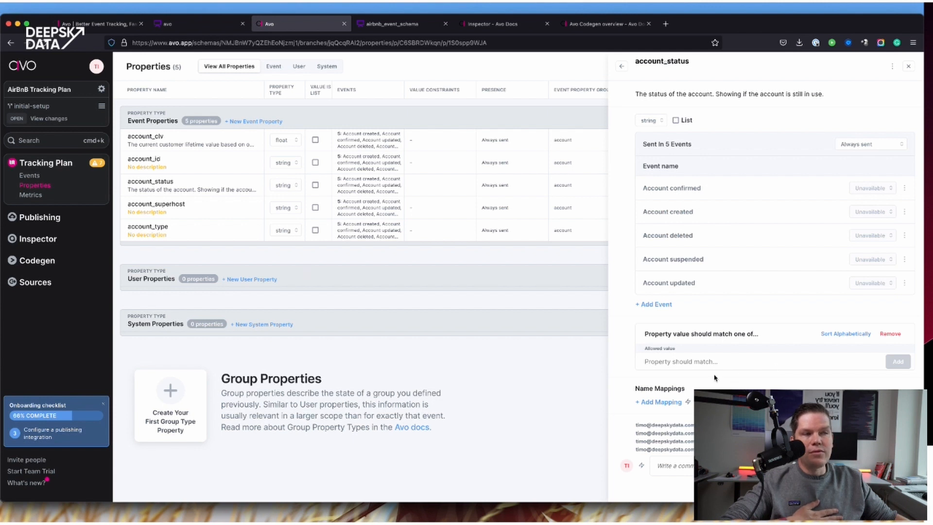
pyautogui.click(691, 363)
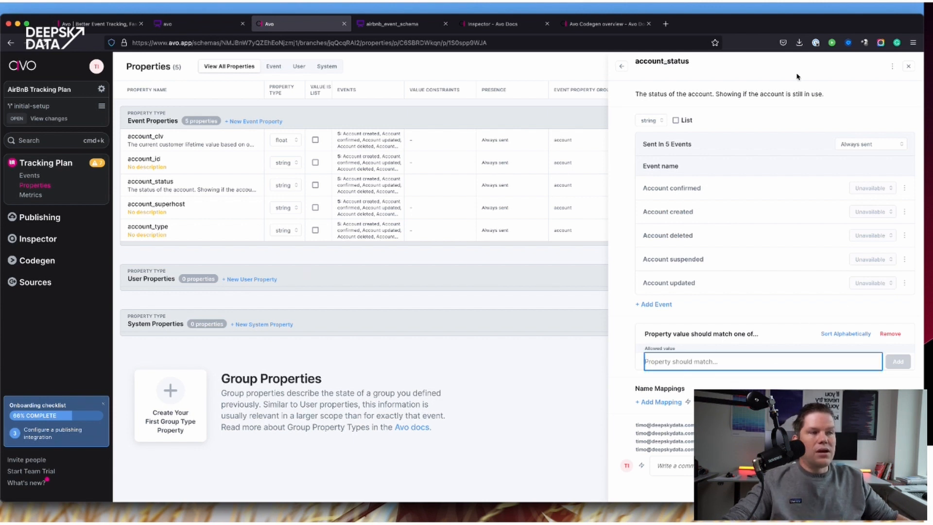
pyautogui.write('active')
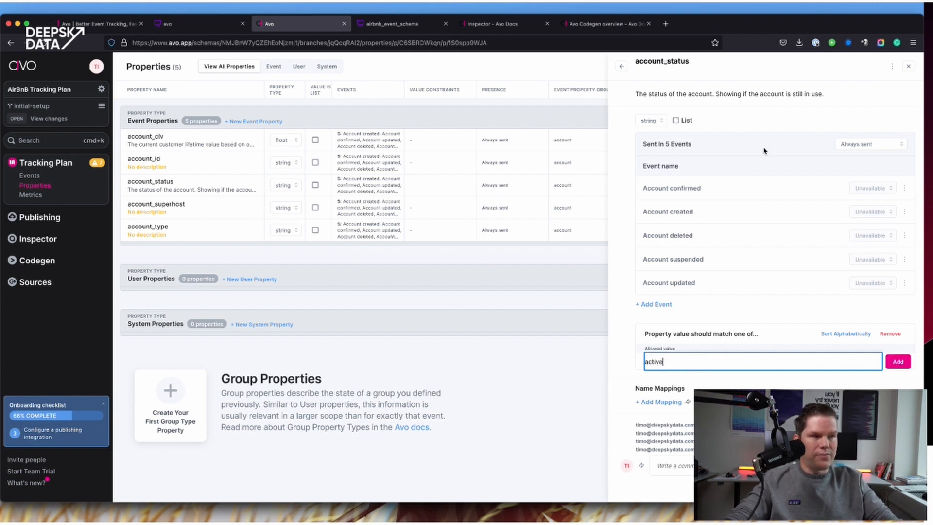
pyautogui.press('Return')
pyautogui.write('inactive')
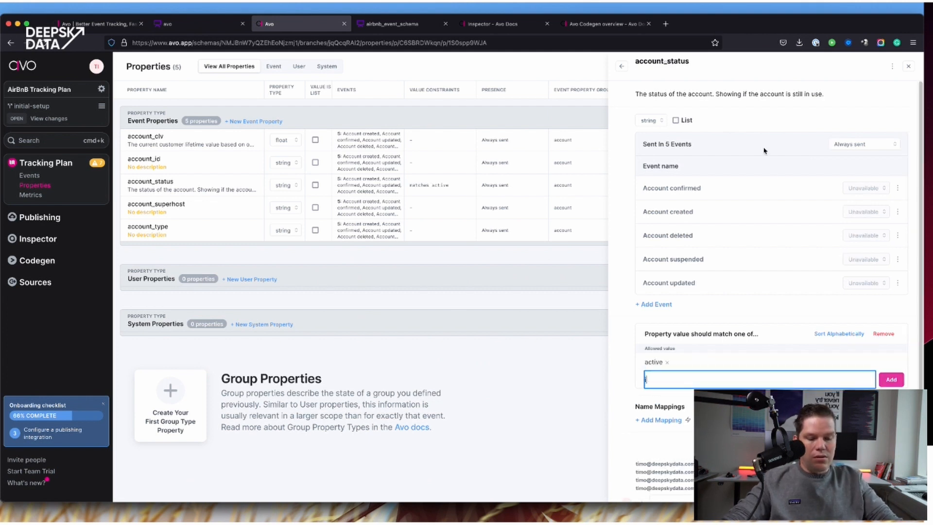
pyautogui.press('Return')
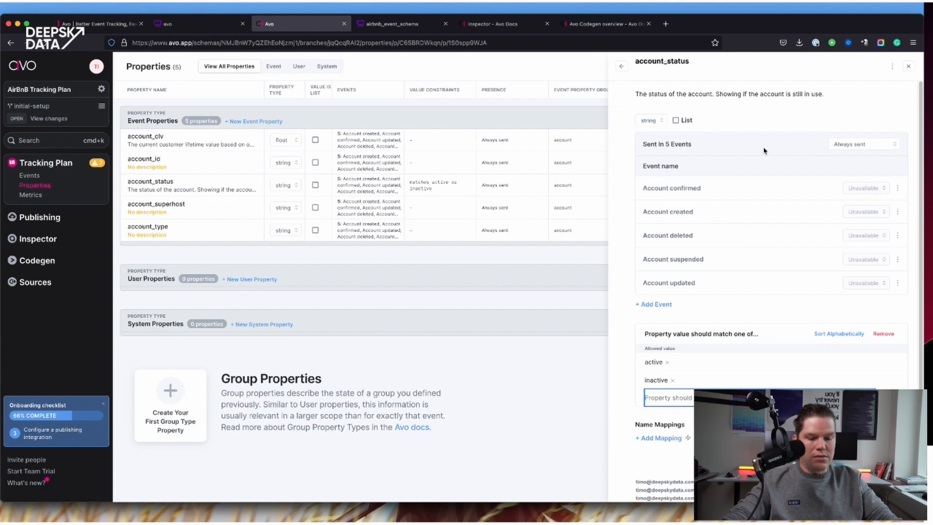
pyautogui.write('suspended')
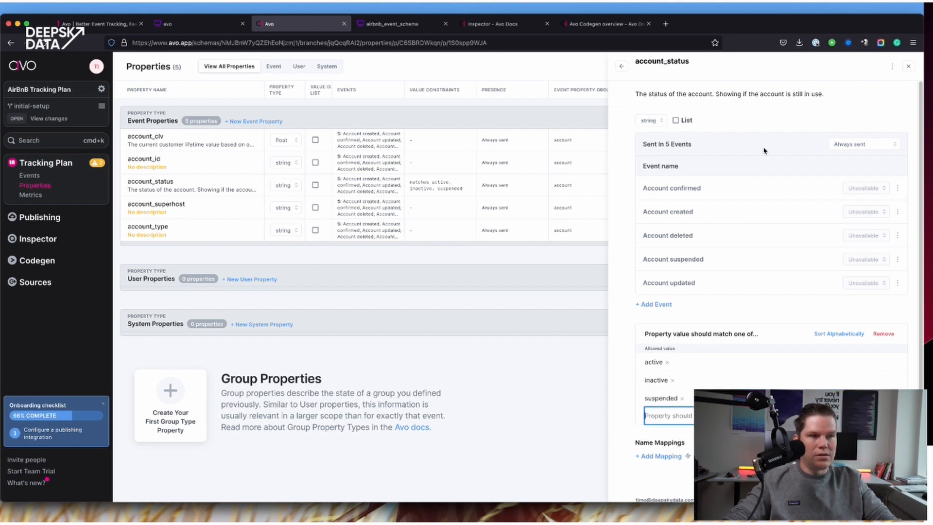
pyautogui.press('Return')
pyautogui.write('deleted')
pyautogui.press('Return')
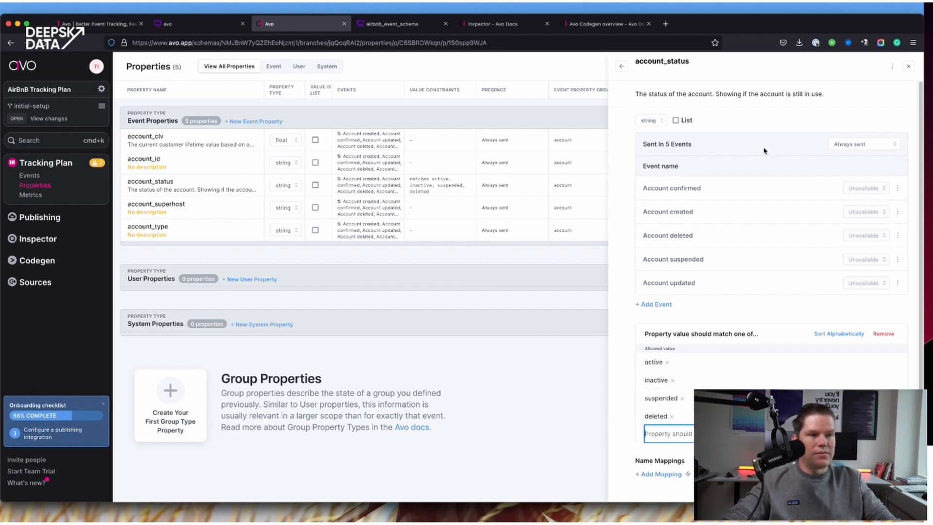
pyautogui.click(768, 314)
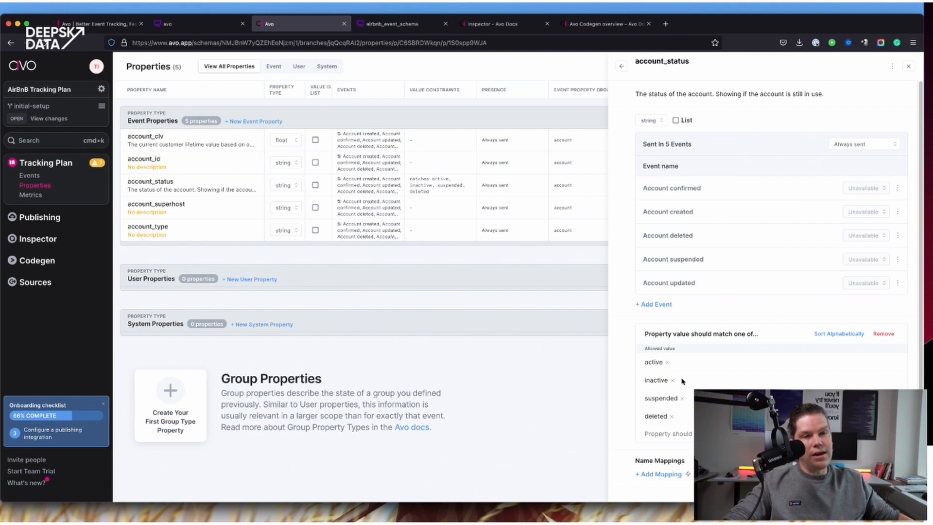
pyautogui.click(665, 434)
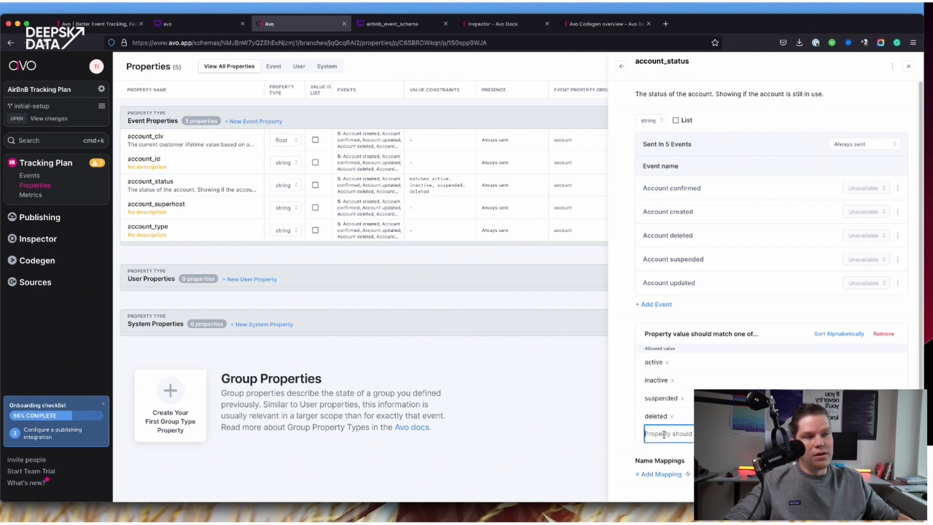
pyautogui.write('Act')
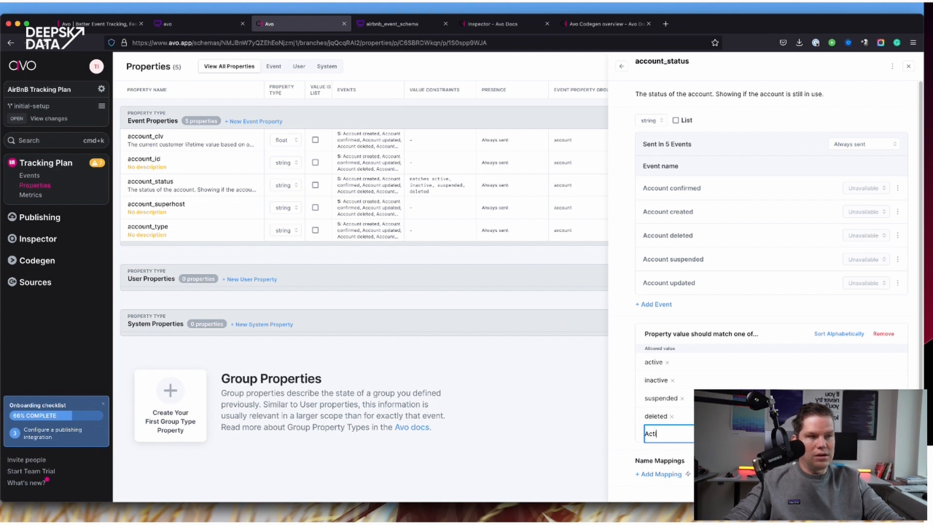
pyautogui.write('ive')
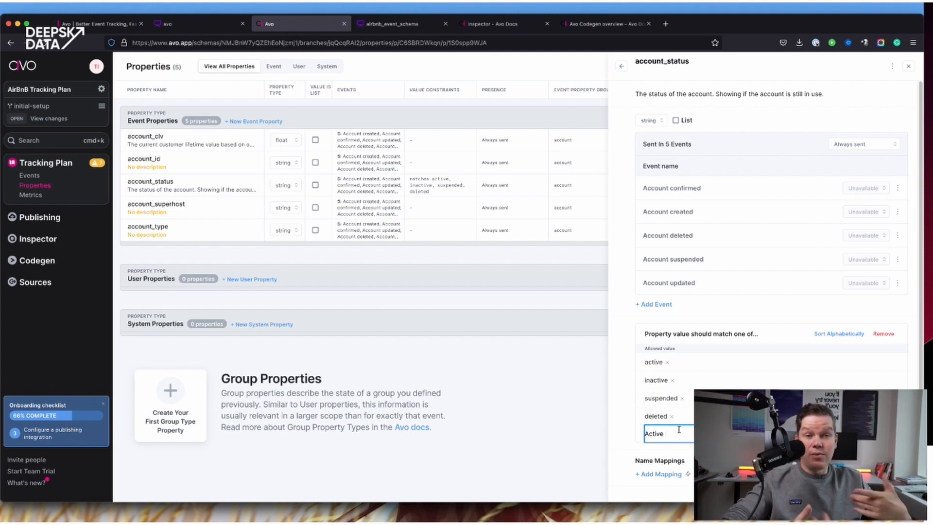
pyautogui.press('super+a')
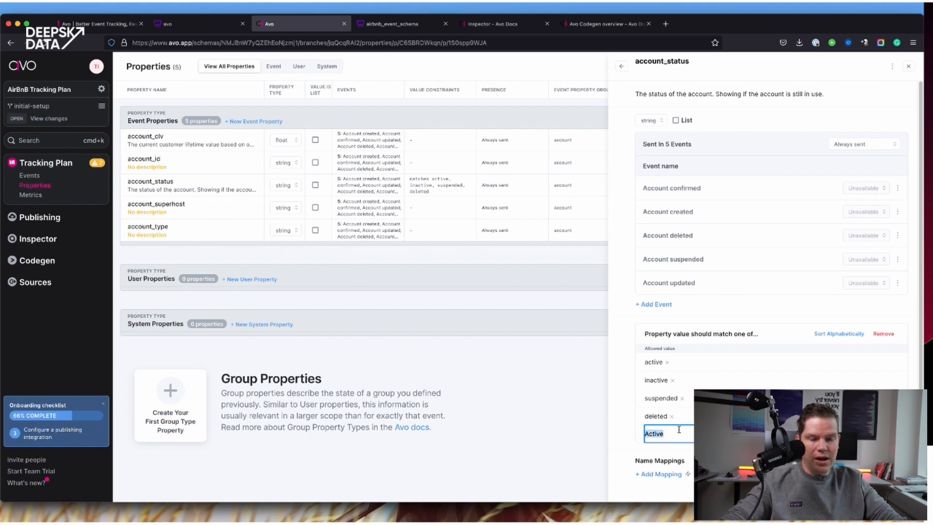
pyautogui.press('BackSpace')
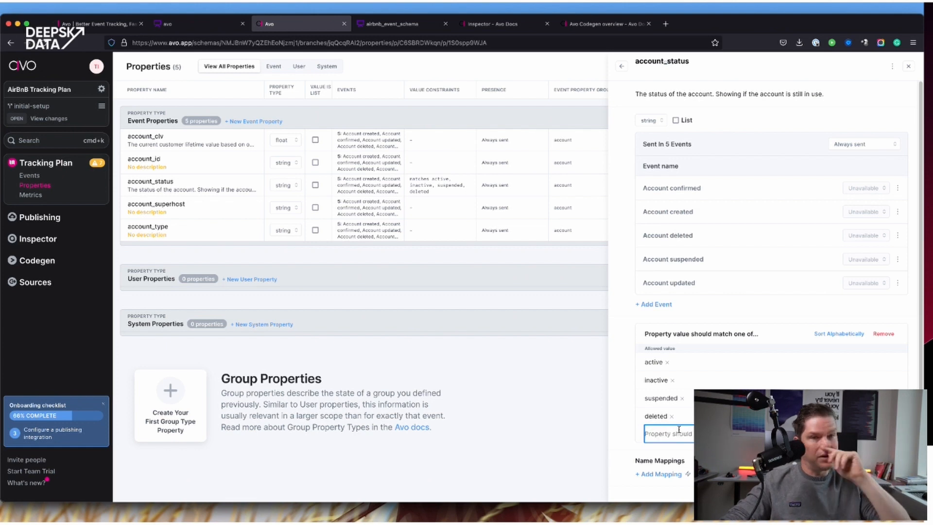
# - Try to add a name mapping to the account_status property
pyautogui.click(661, 474)
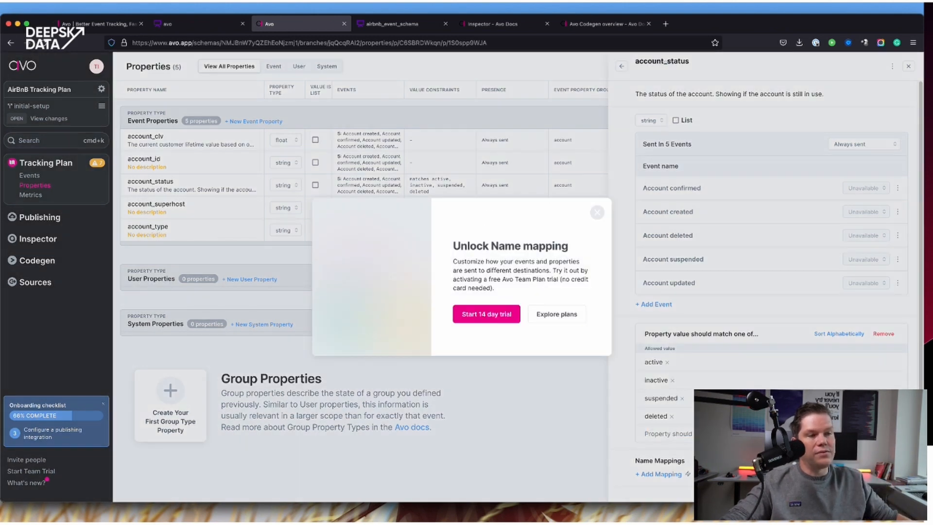
pyautogui.click(601, 215)
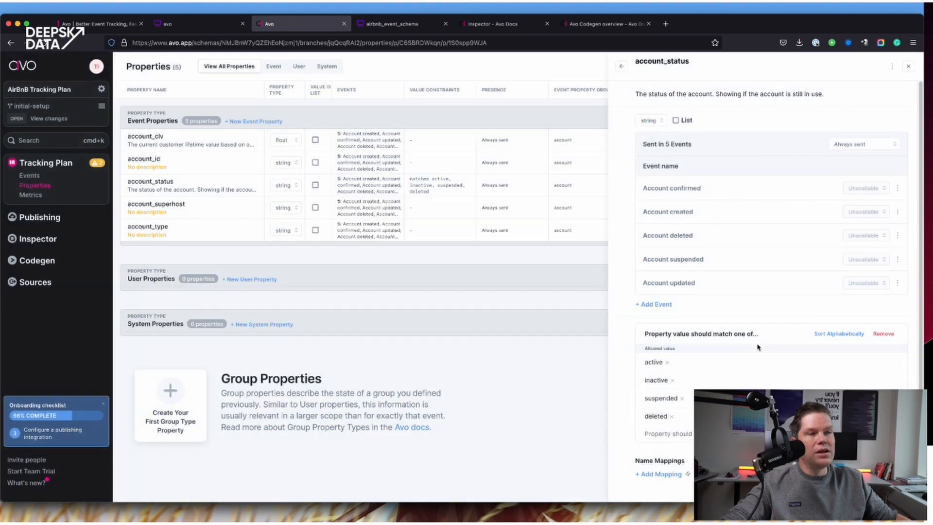
pyautogui.scroll(-3, 762, 342)
pyautogui.scroll(3, 781, 282)
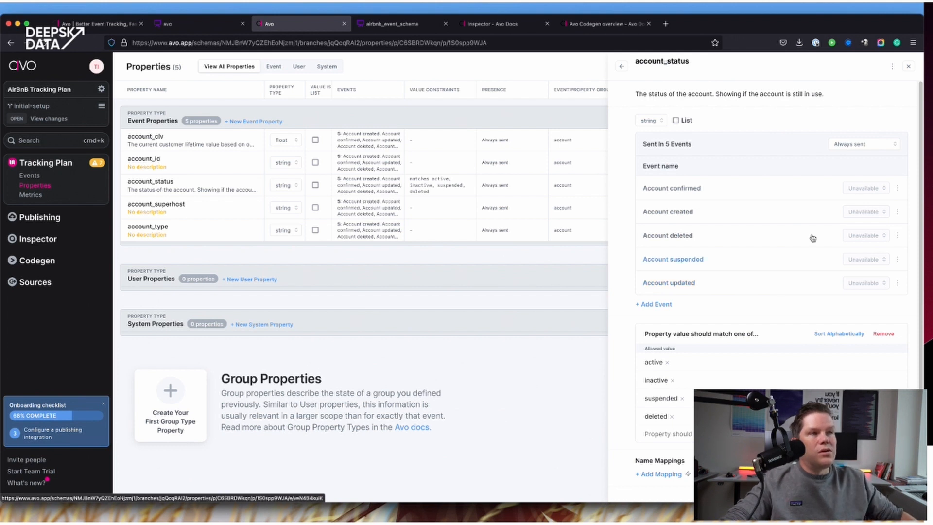
# - Close the account_status details and set the account_superhost property's data type to bool
pyautogui.click(910, 66)
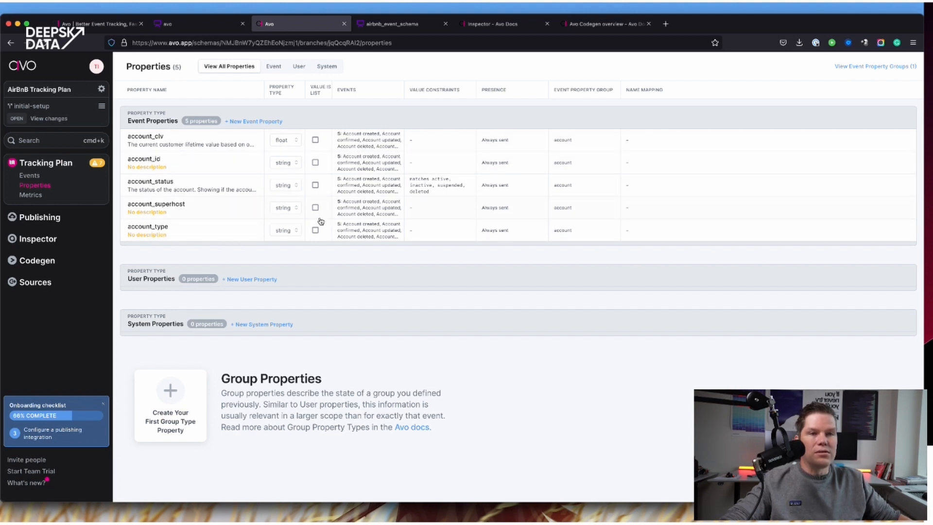
pyautogui.click(286, 208)
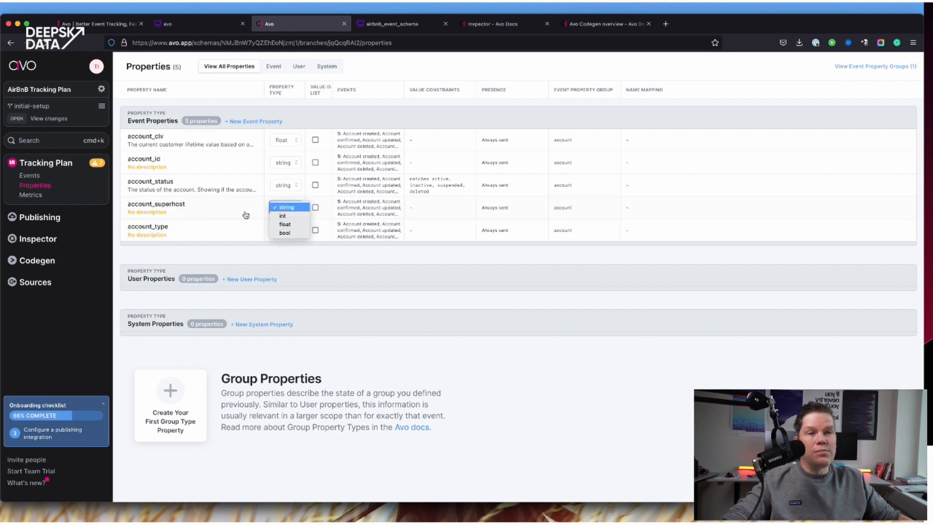
pyautogui.click(292, 235)
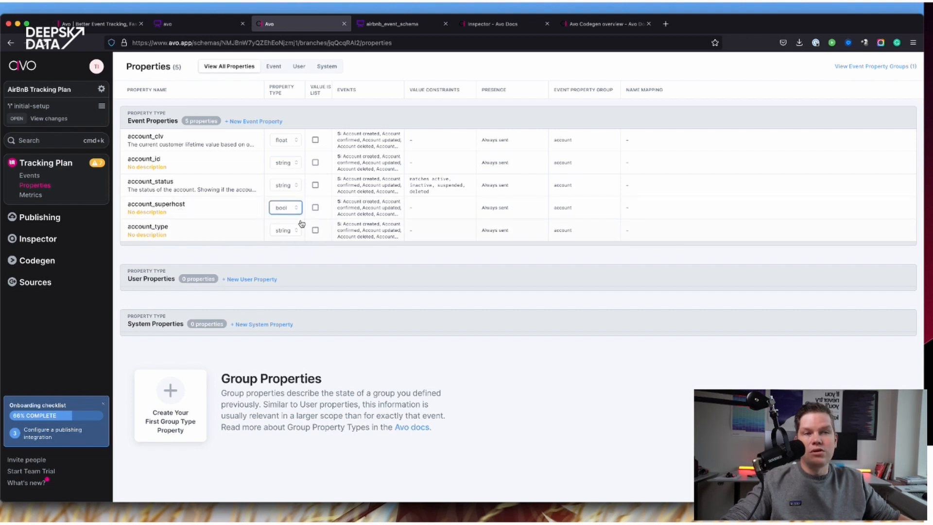